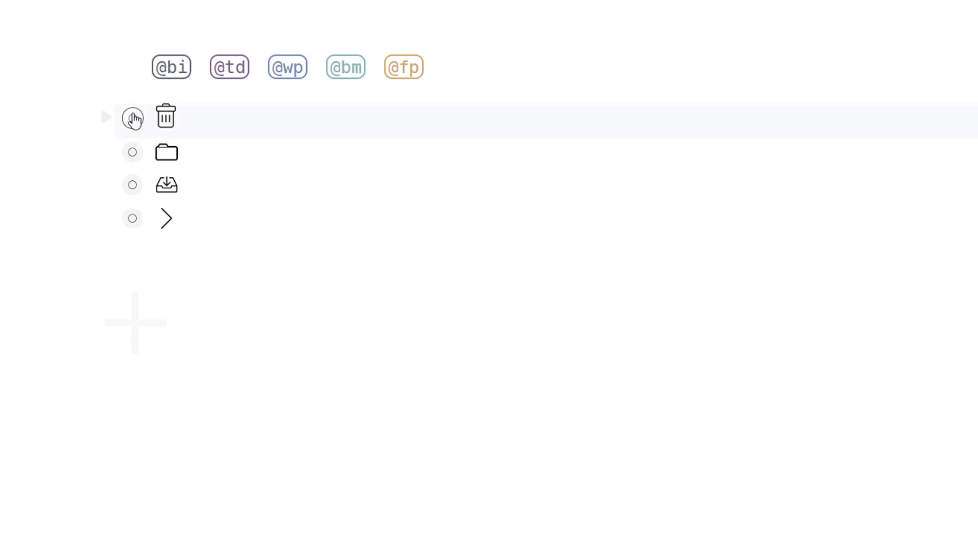
Step: Zoom into the trash list and select its ID in the web address for copying
left_click(132, 118)
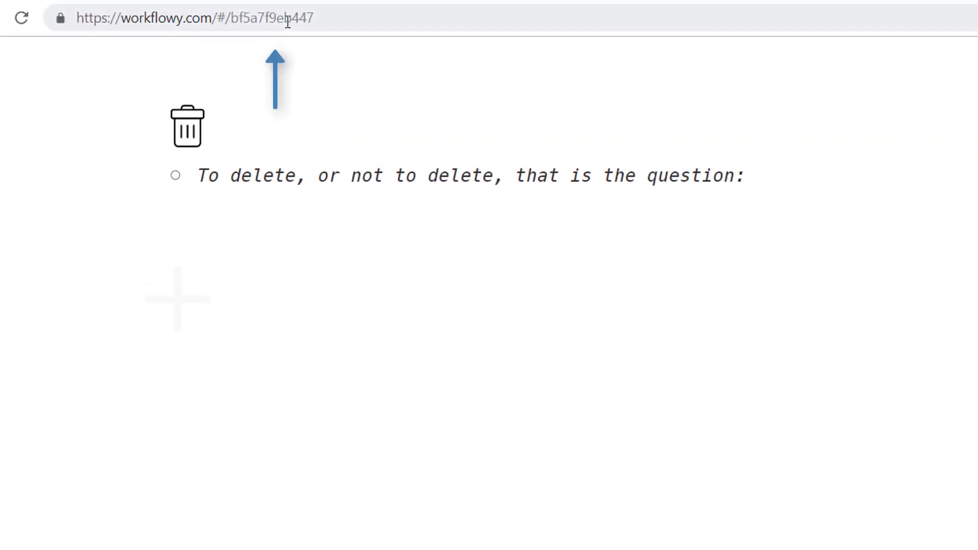
double_click(283, 21)
key("ctrl+c")
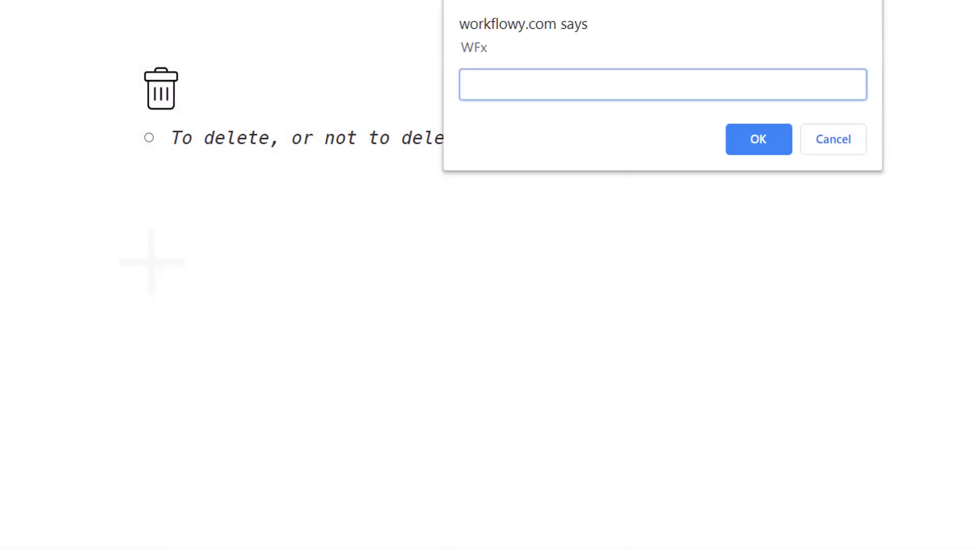
Step: Run wfm and open the moveToBullet setup item under Move To Bullet
type("wfm")
key("Return")
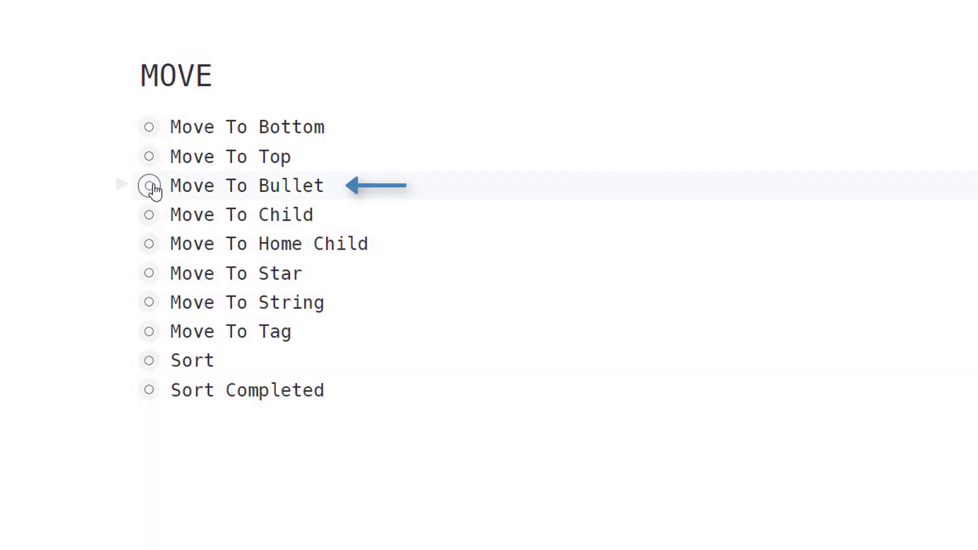
left_click(150, 187)
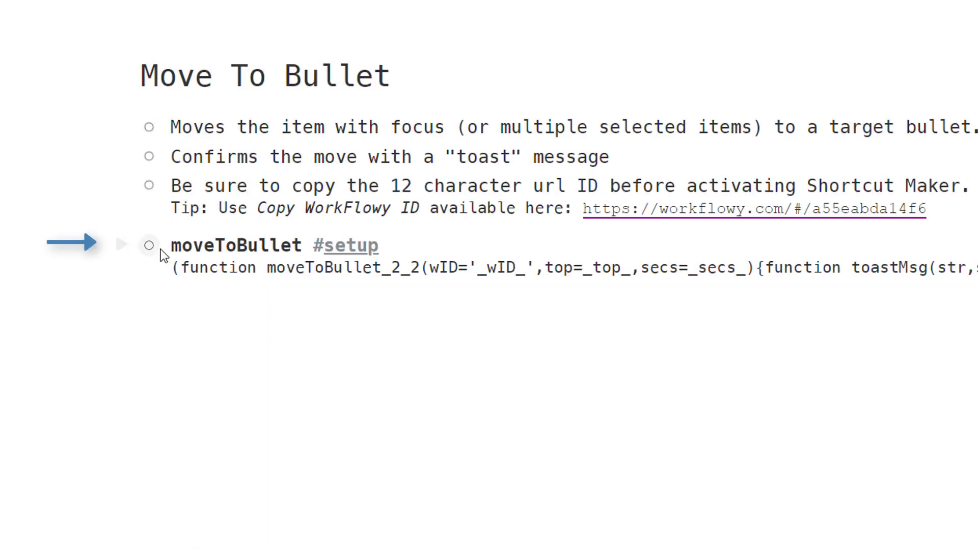
left_click(148, 245)
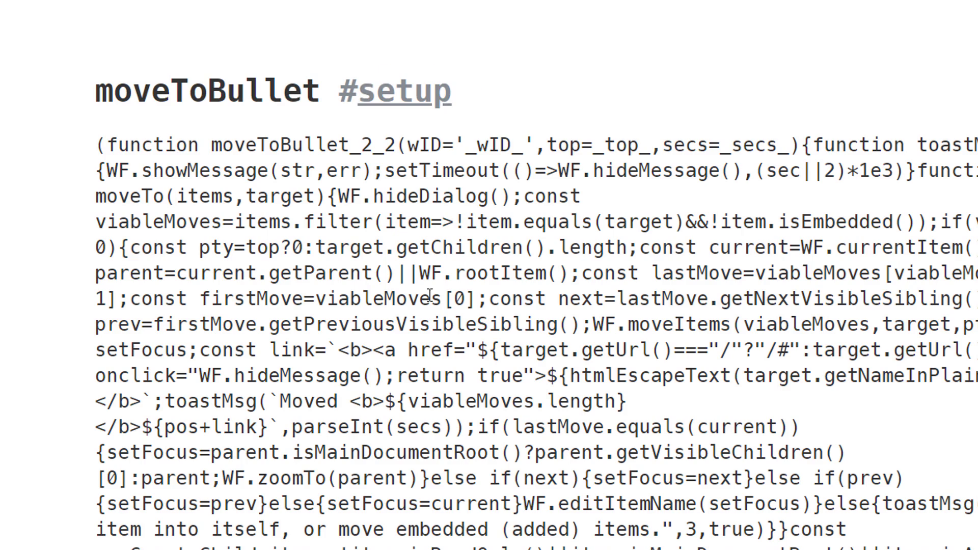
Step: Start the wfs setup with target bullet name trash and the pasted trash list ID
key("alt+x")
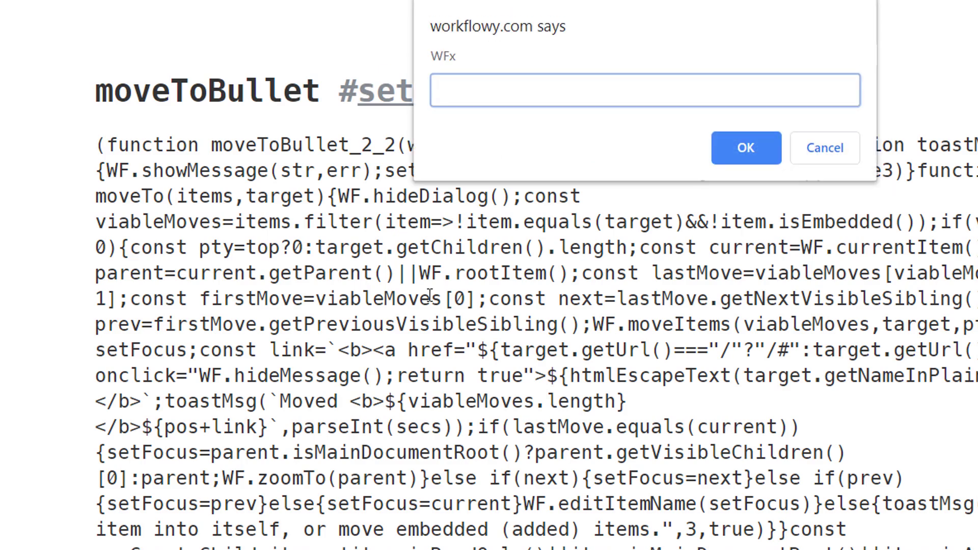
type("wfs")
key("Return")
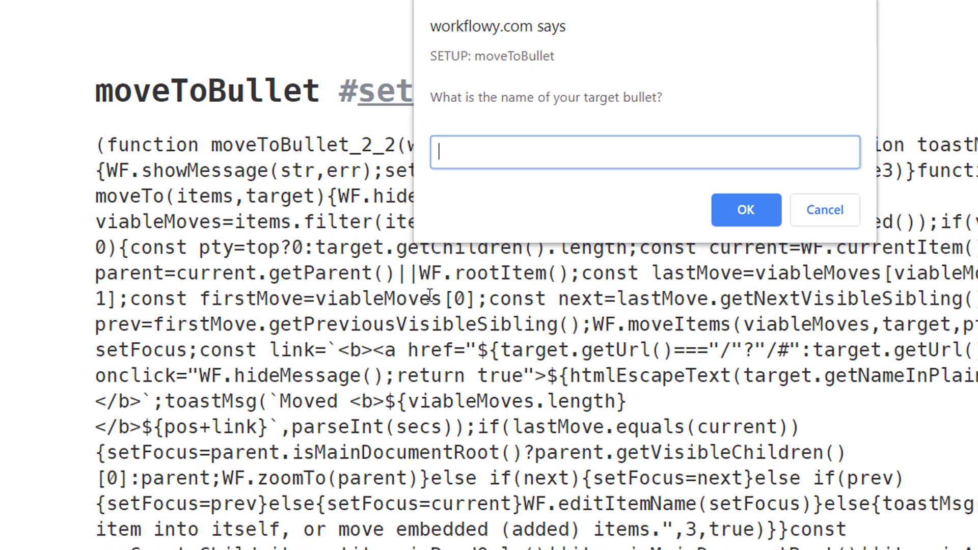
type("t")
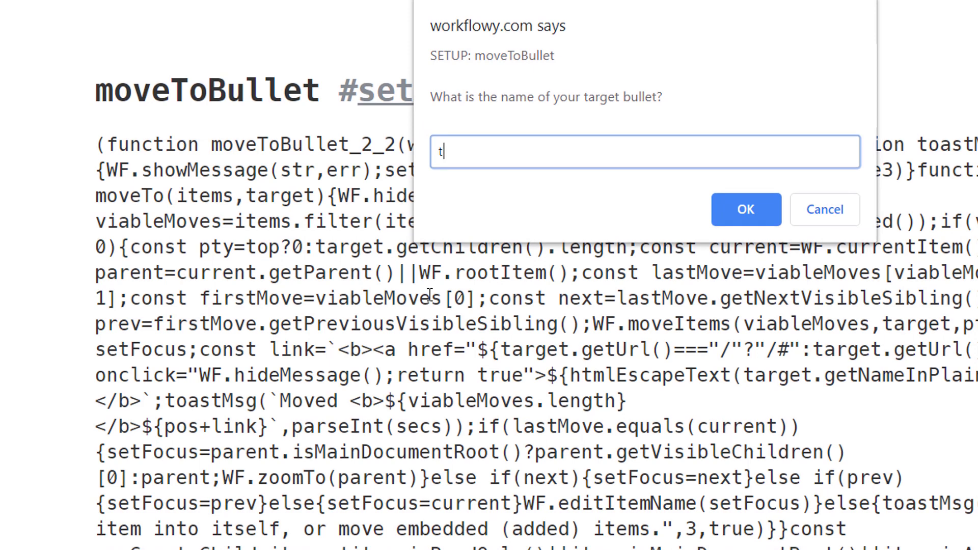
type("rash")
key("Return")
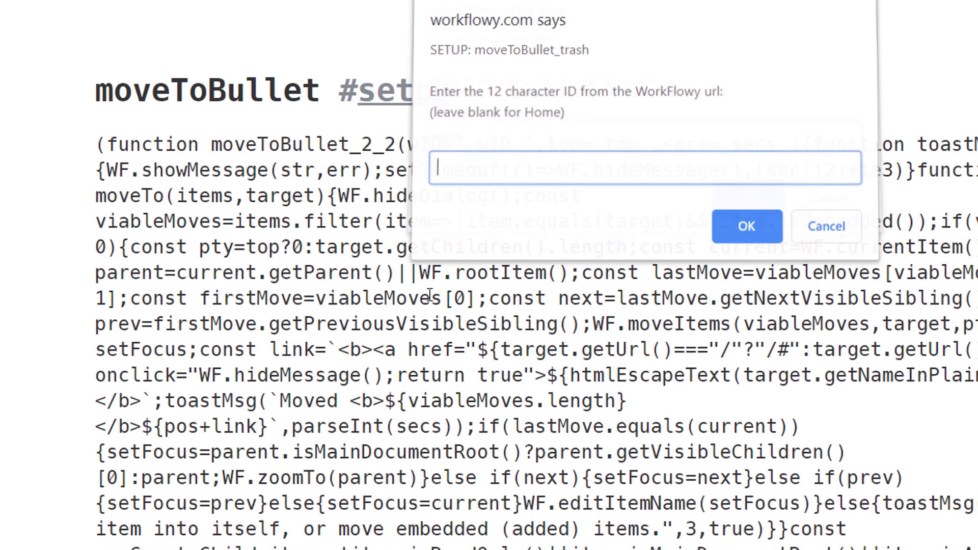
key("ctrl+v")
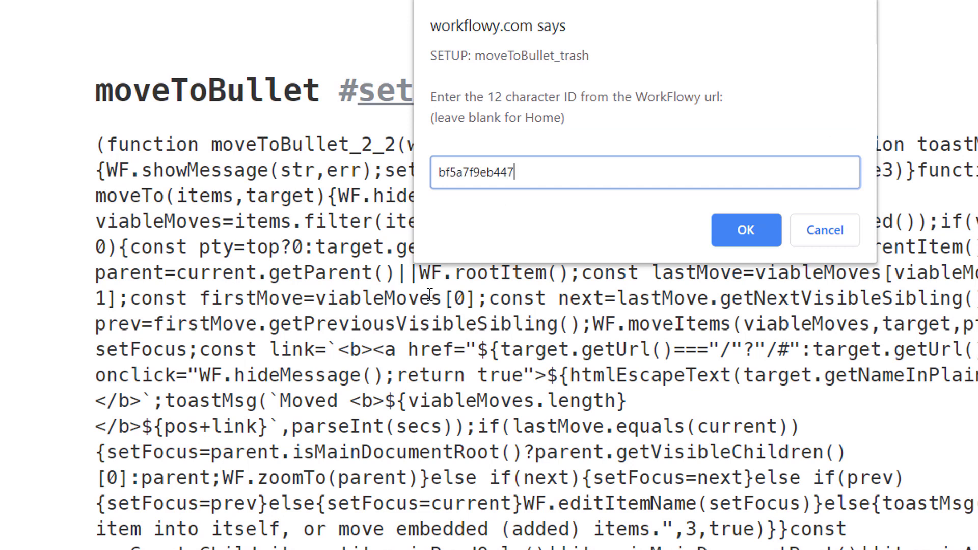
key("Return")
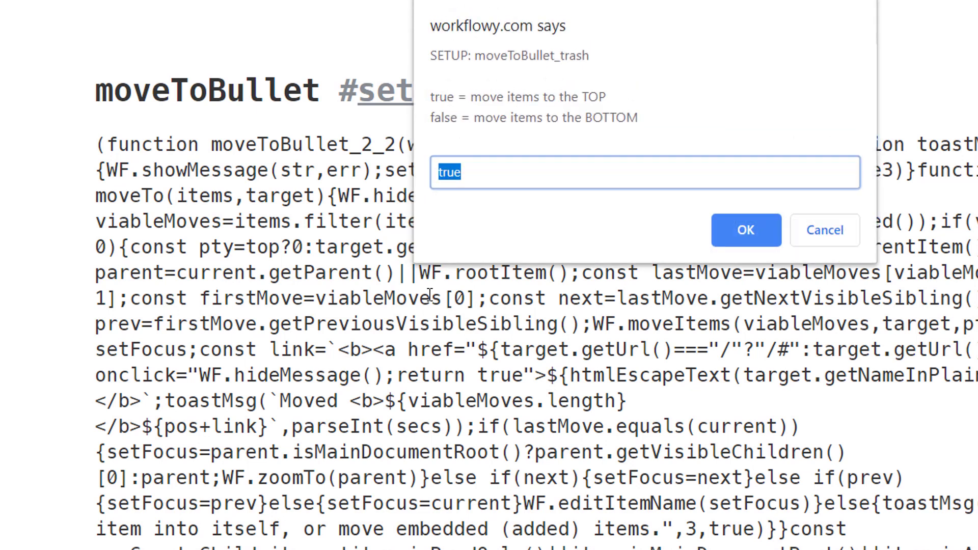
Step: Keep moving items to the top, set a 5-second confirmation and shortcut tr, and save
key("Return")
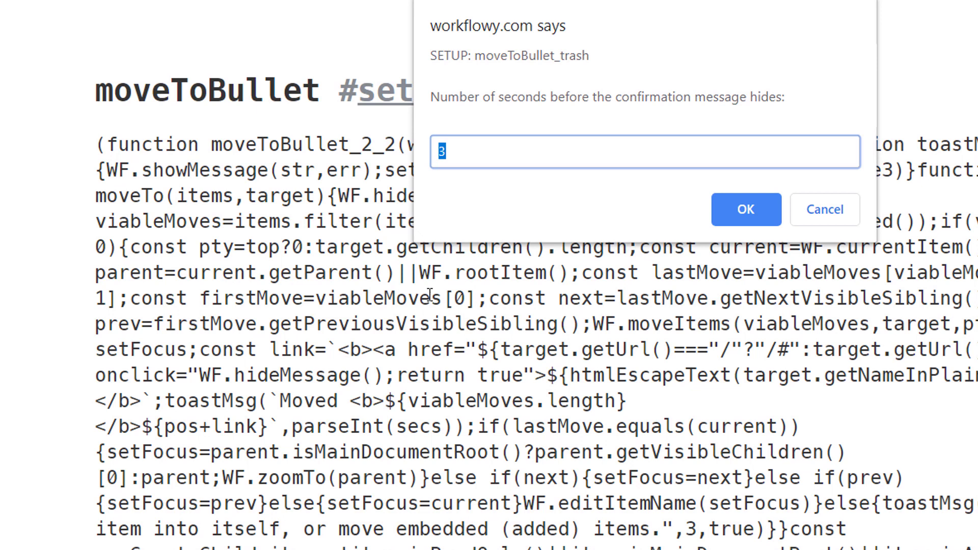
type("5")
key("Return")
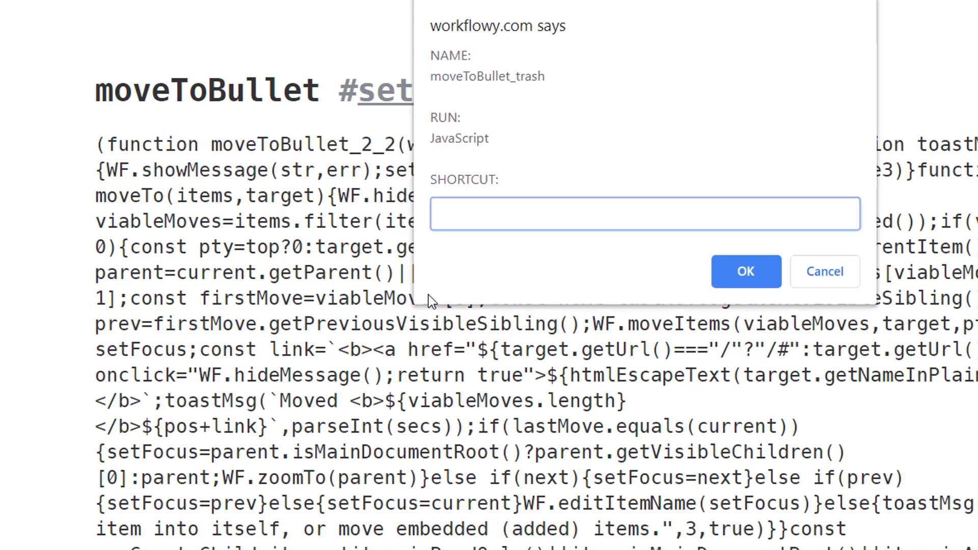
type("tr")
key("Return")
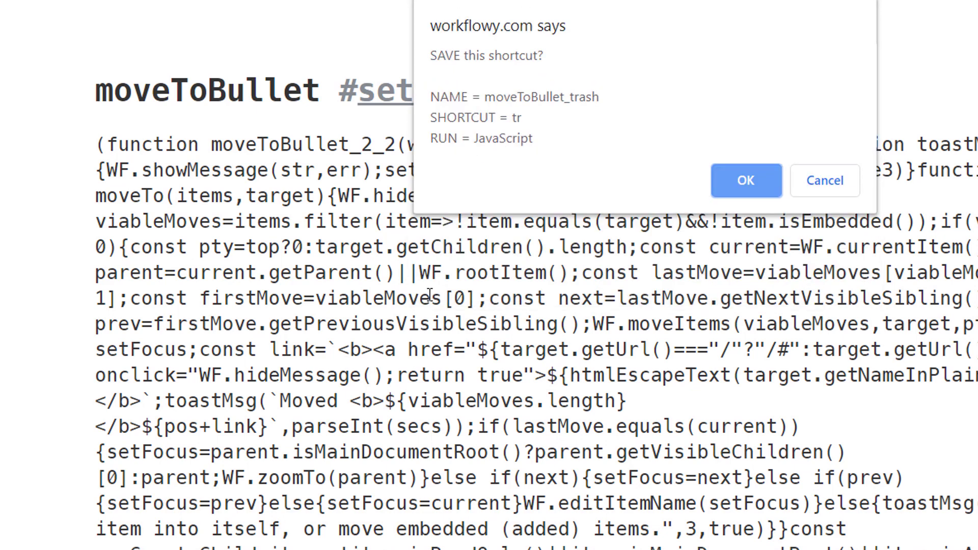
key("Return")
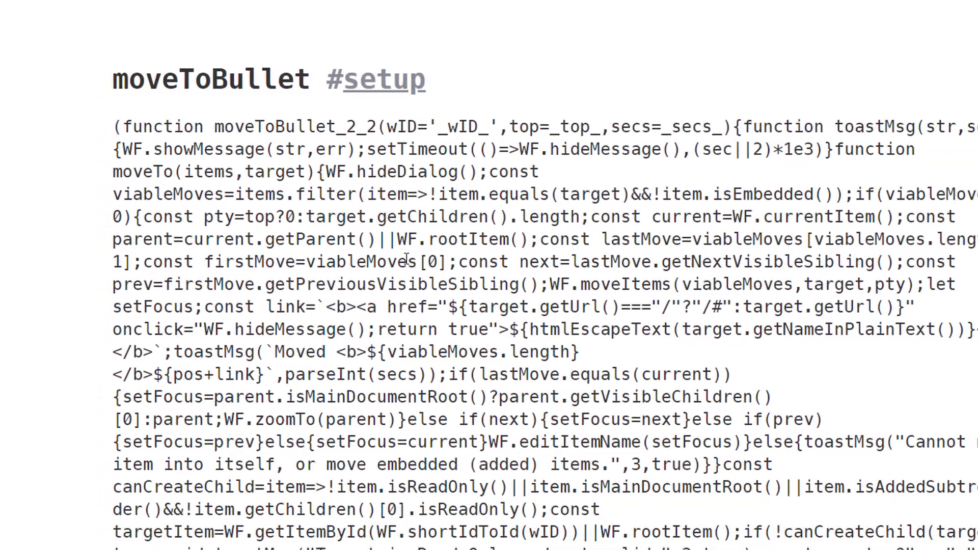
Step: Open the KANBAN CALENDAR and focus the fish row under 14 FRI
key("alt+x")
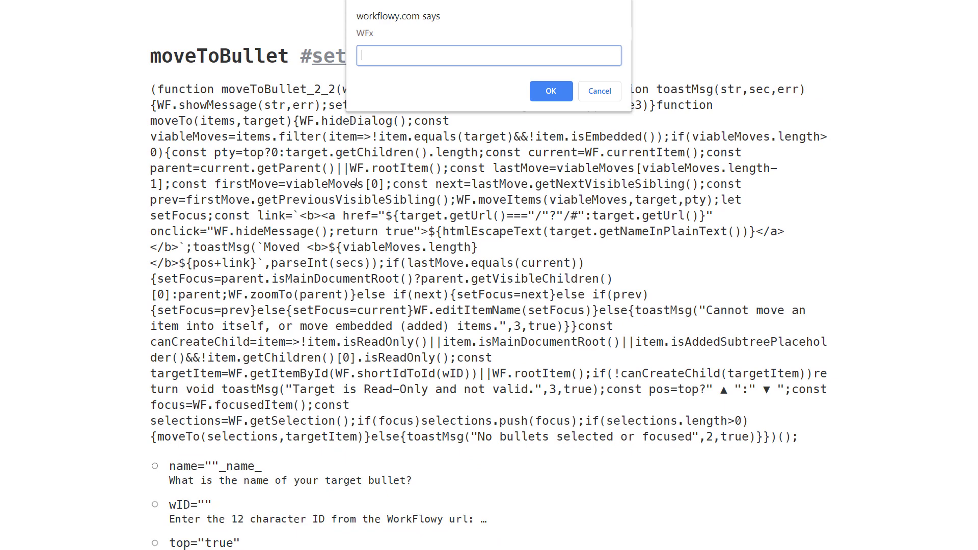
type("kb")
key("Return")
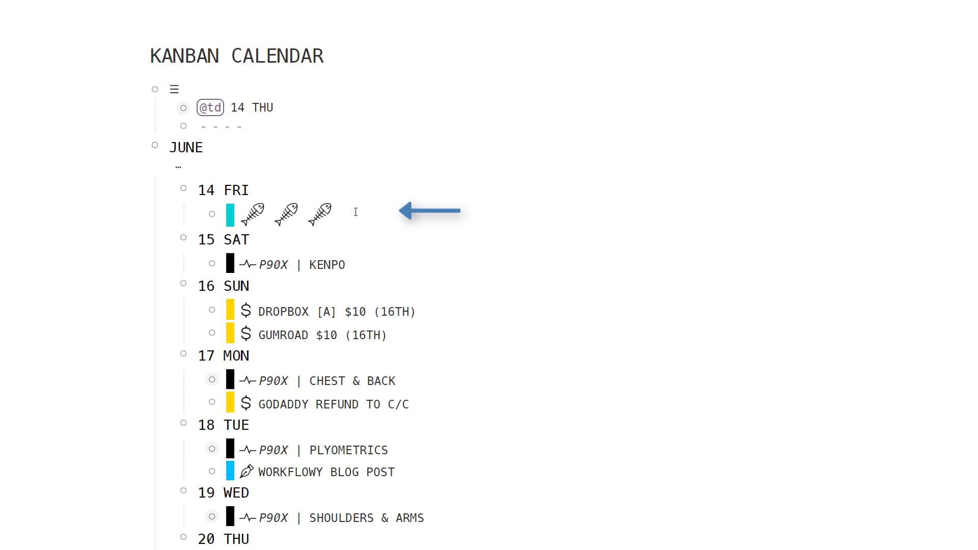
left_click(356, 212)
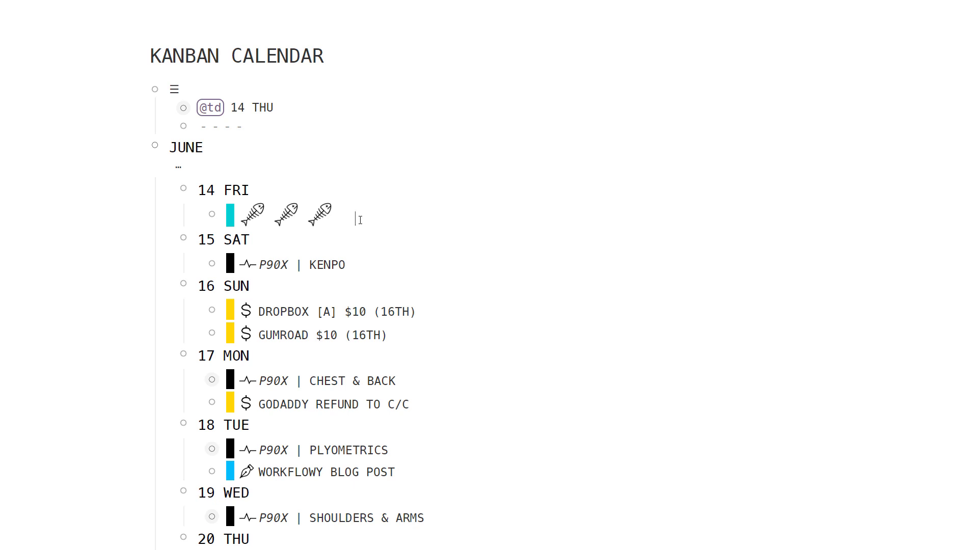
Step: Move the fish row to the trash list with tr and jump to trash from the banner
key("ctrl+shift+x")
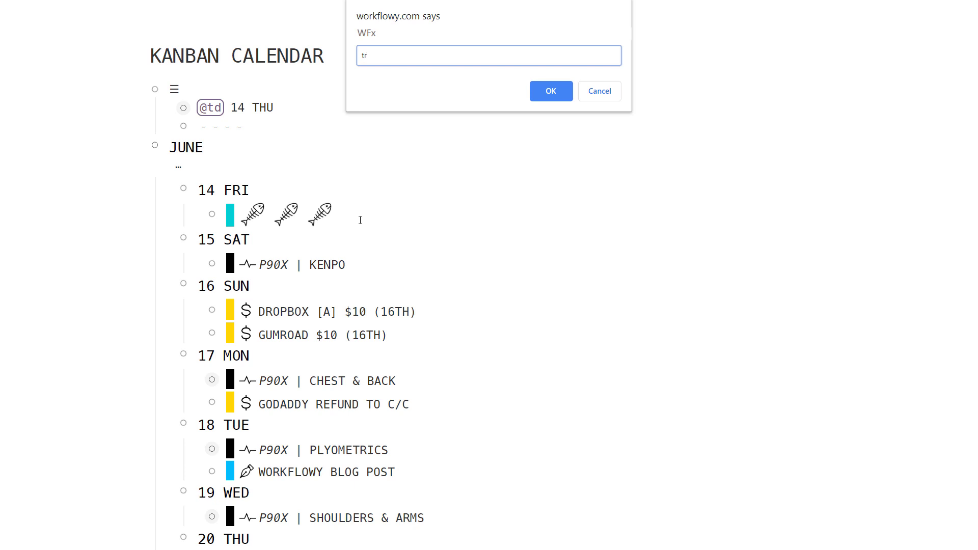
key("Return")
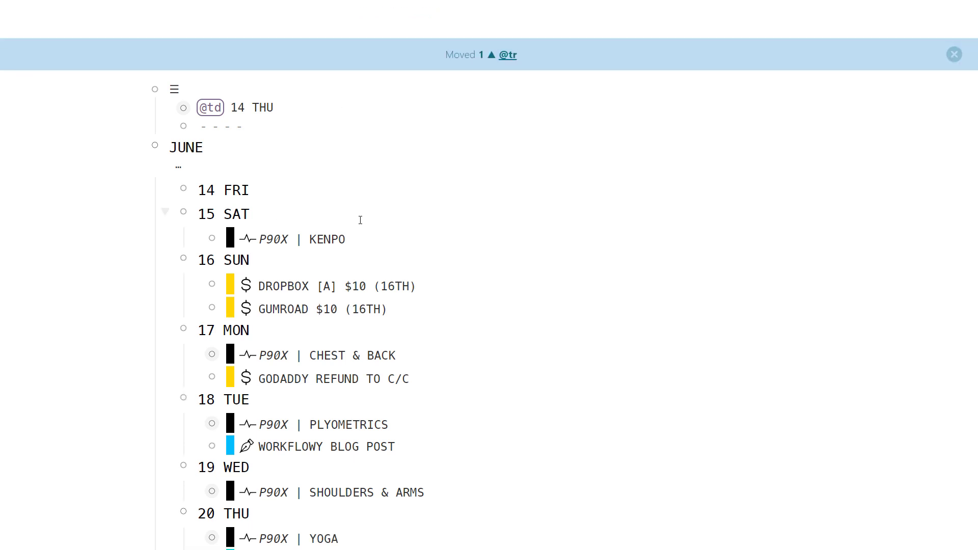
left_click(508, 55)
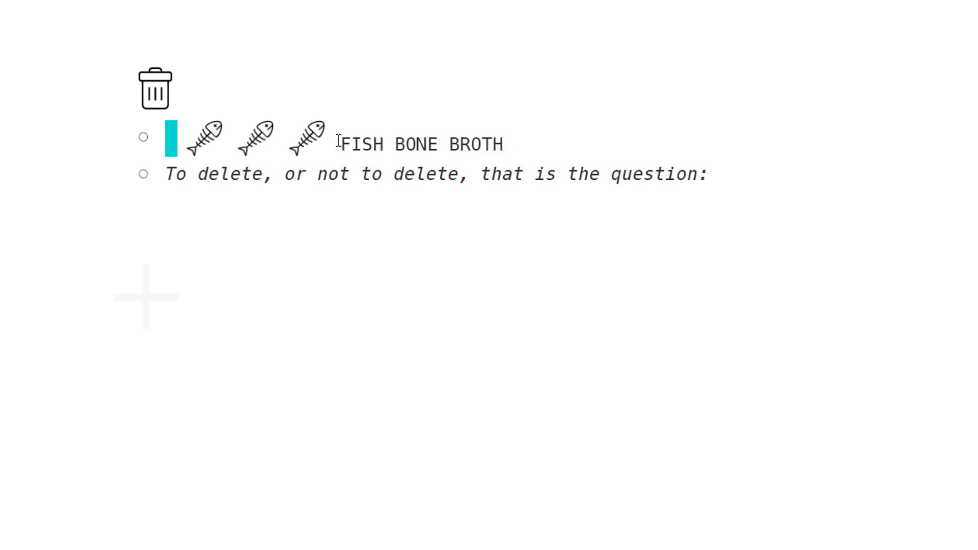
Step: Move FISH BONE BROTH to the now list with 11 and jump there from the banner
key("alt+x")
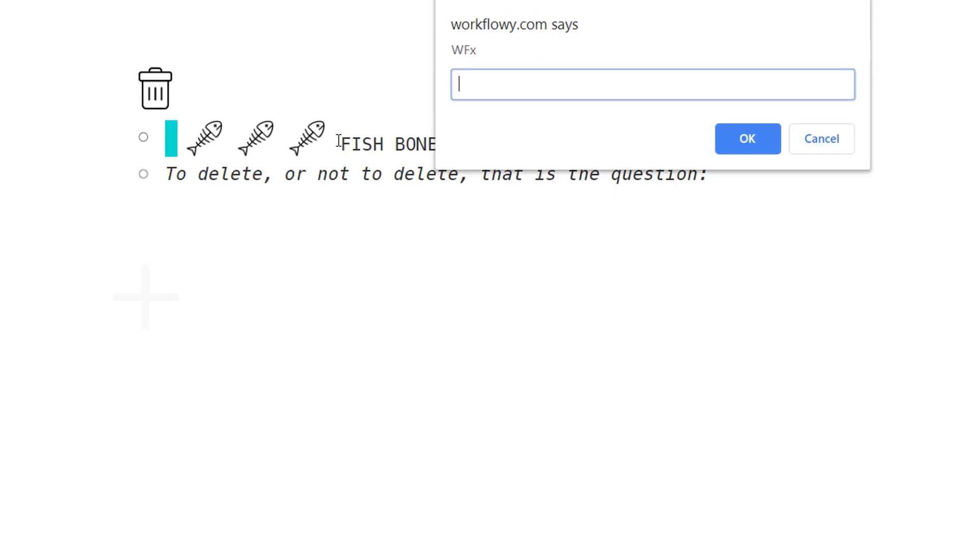
type("11")
key("Return")
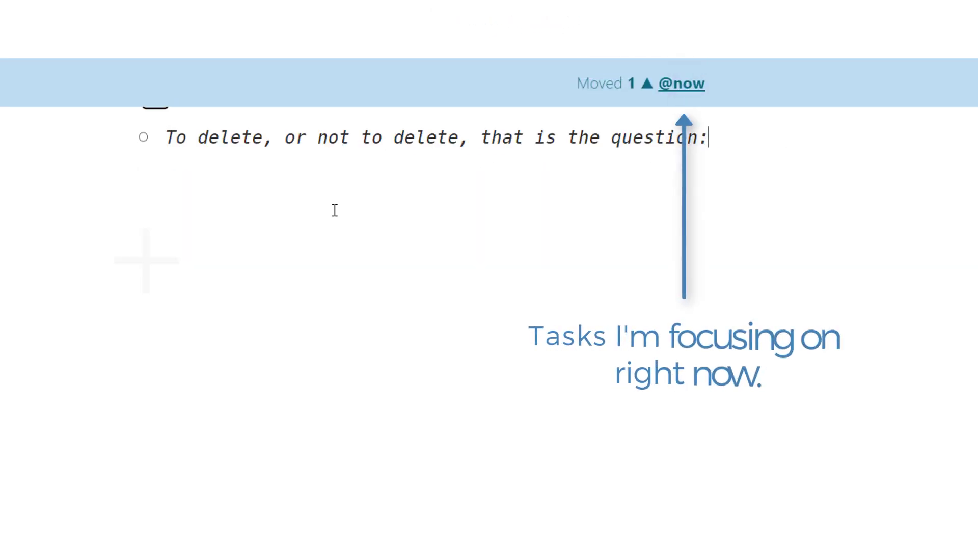
left_click(686, 86)
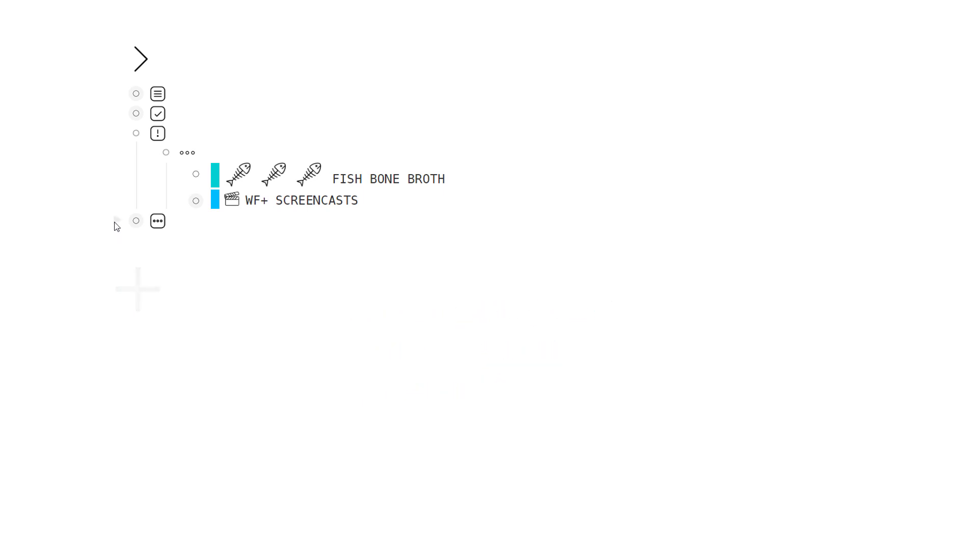
Step: Drag FISH BONE BROTH under the 13 – 14 slot, send it to done with dd, and collapse the schedule
left_click(116, 222)
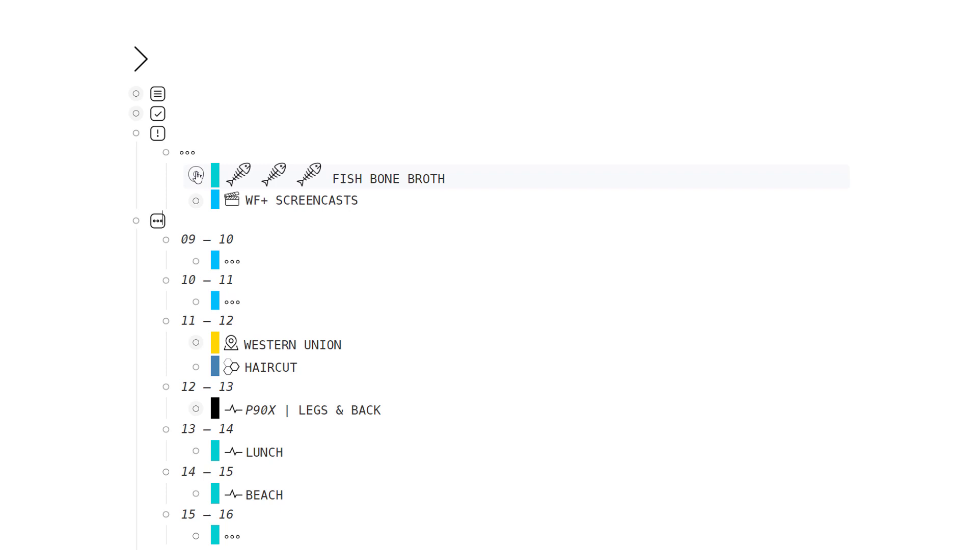
left_click_drag(197, 174, 212, 460)
left_click(403, 451)
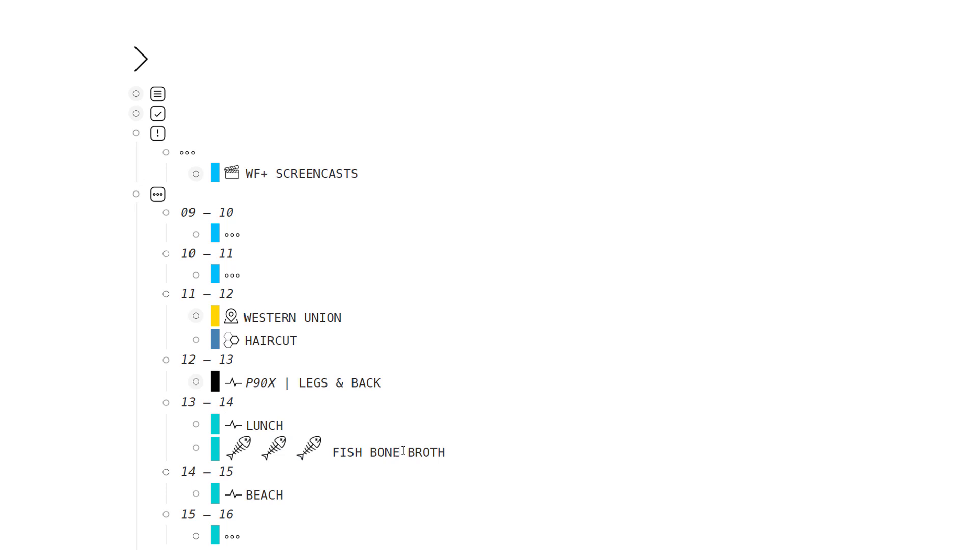
key("ctrl+shift+x")
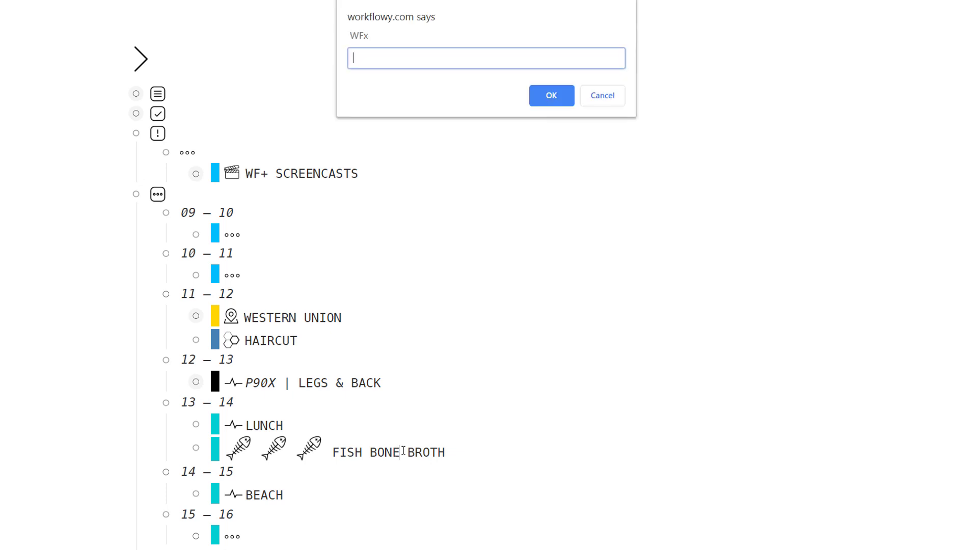
type("dd")
key("Return")
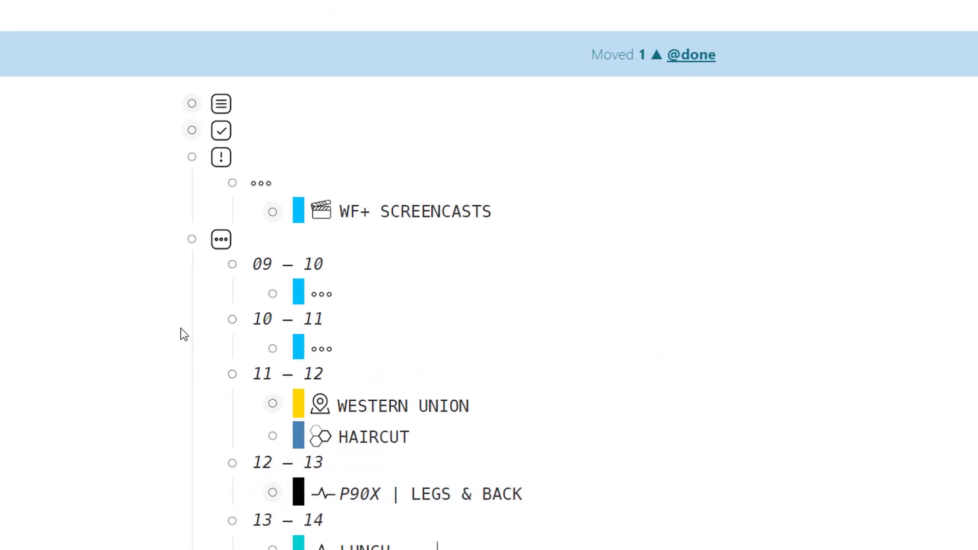
left_click(166, 240)
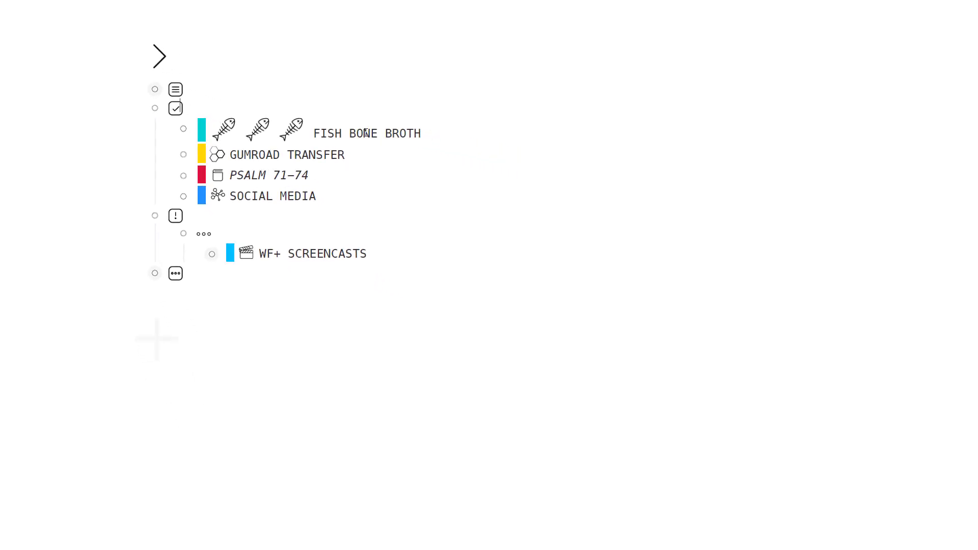
Step: Run wfm and open the moveToBullet code item under Move To Bullet
key("alt+x")
type("w")
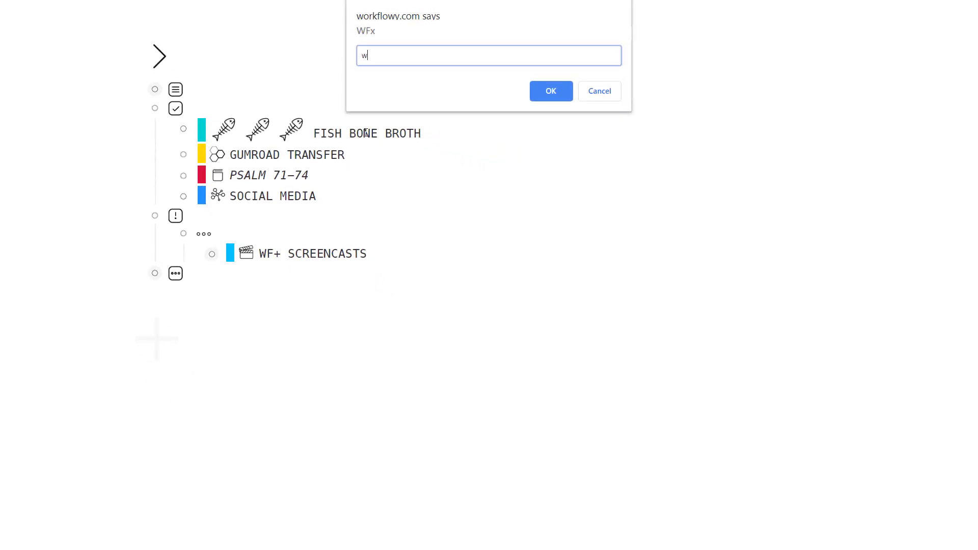
type("fm")
key("Return")
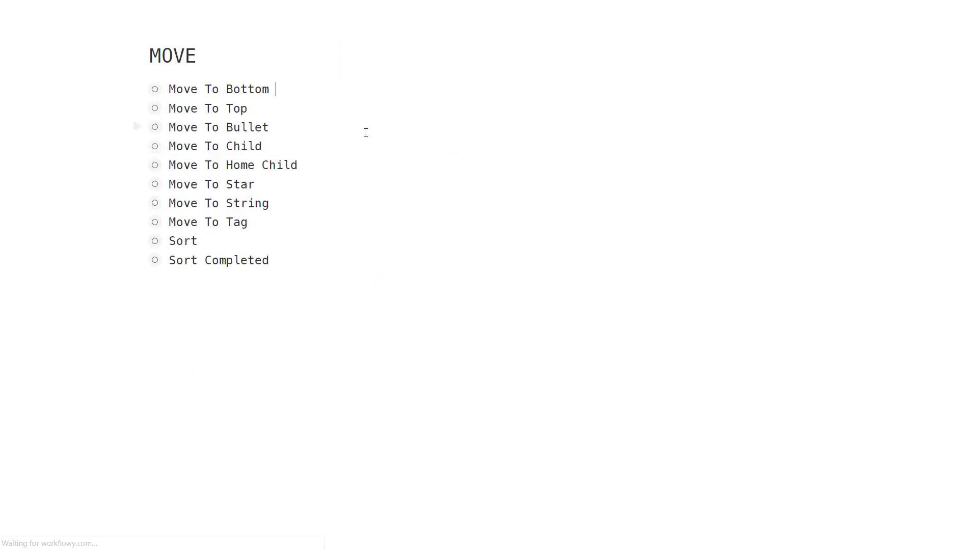
left_click(156, 128)
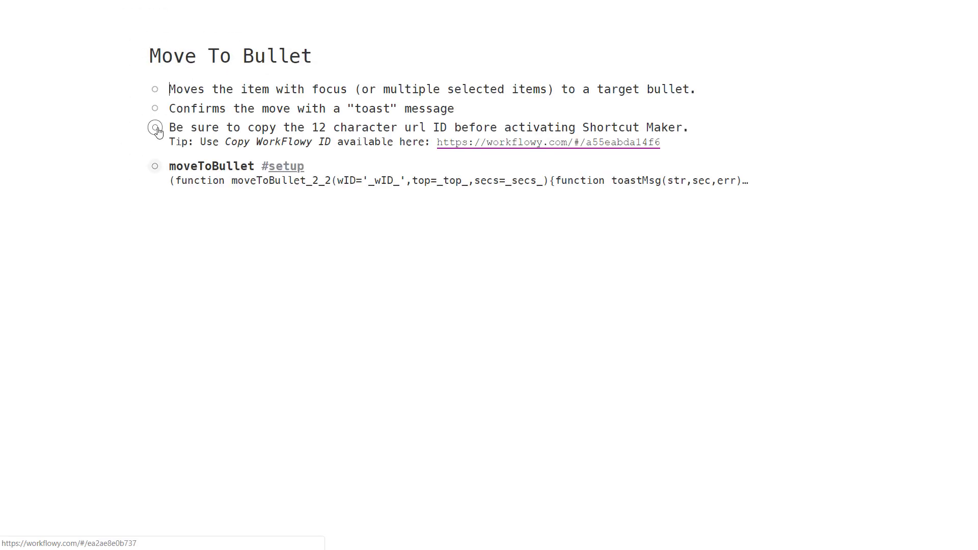
left_click(155, 166)
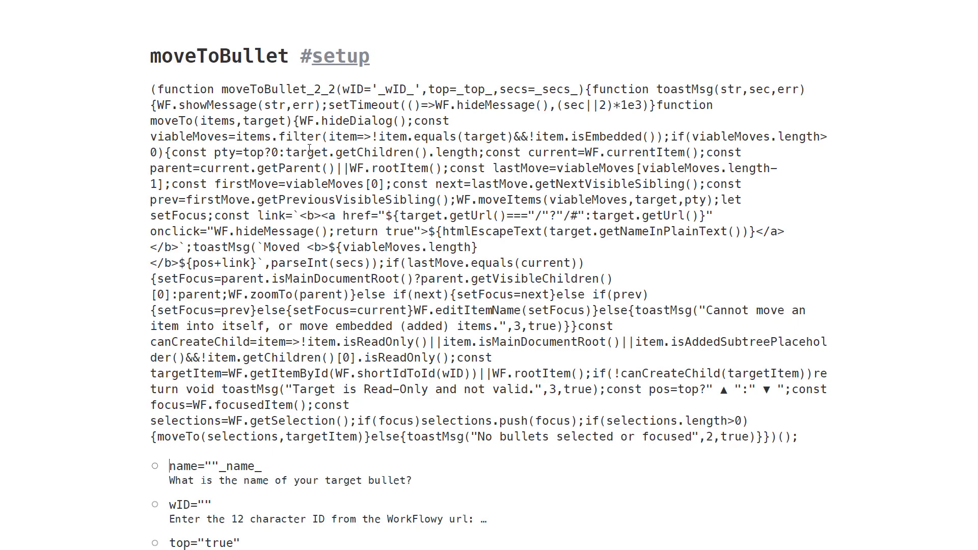
Step: Start the wfs setup with target bullet name Home and a blank ID
key("alt+x")
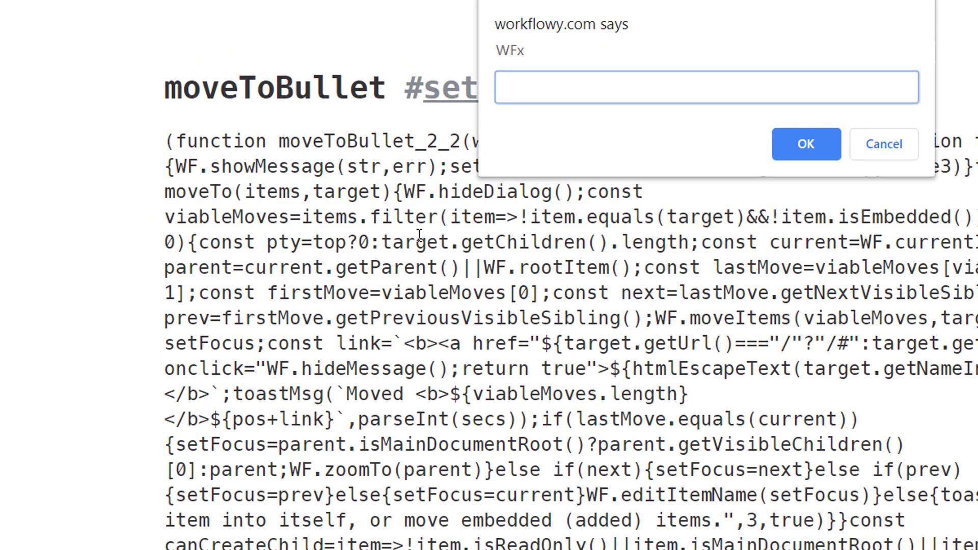
type("wfs")
key("Return")
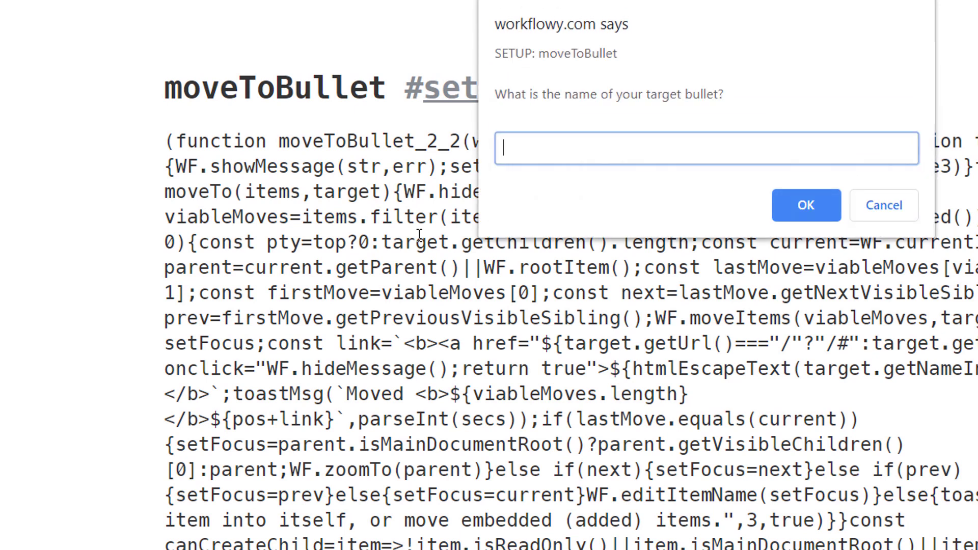
type("Home")
key("Return")
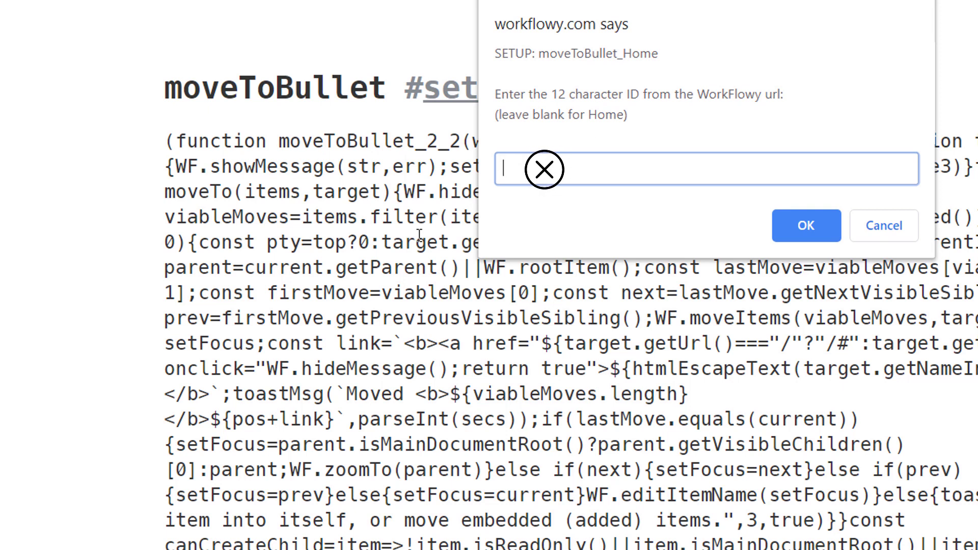
key("Return")
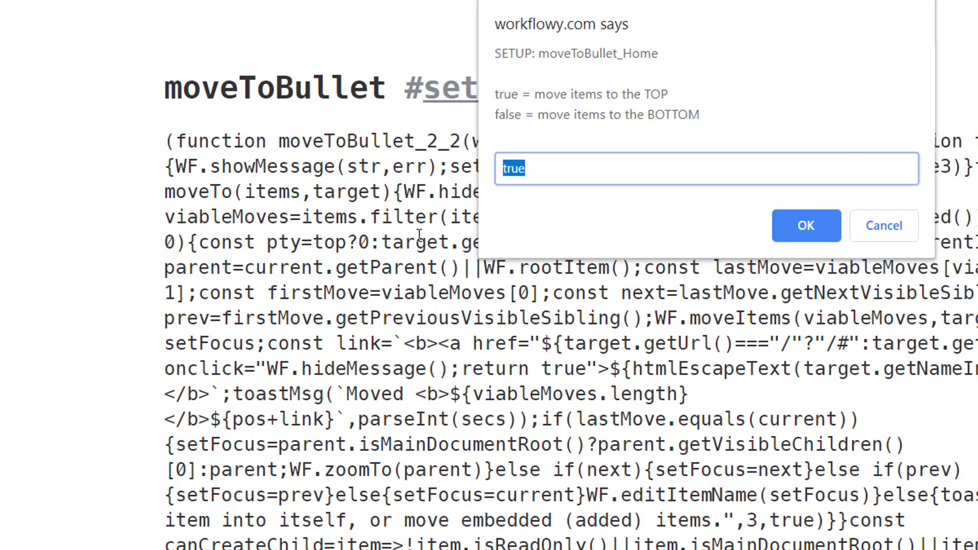
Step: Send items to the bottom (false), use a 3-second confirmation, shortcut hh, and save
type("false")
key("Return")
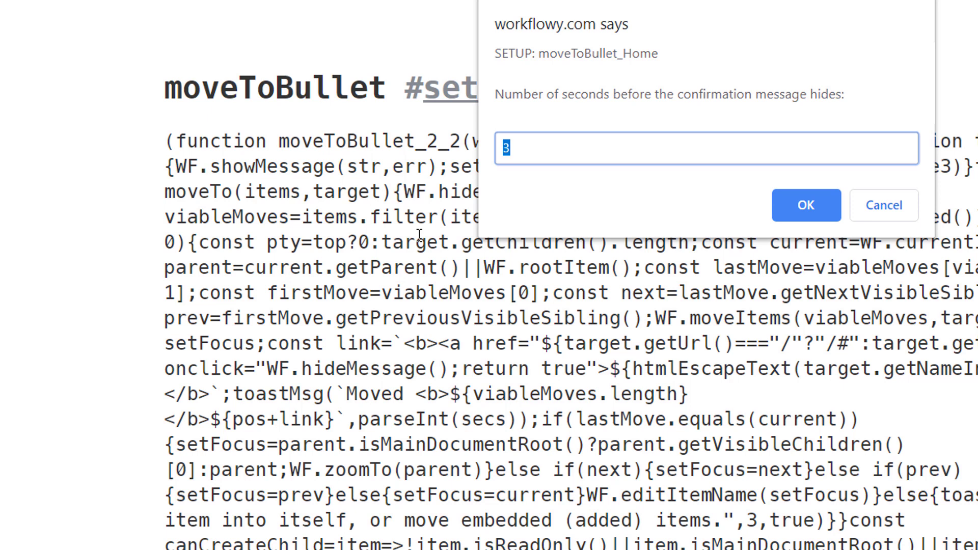
type("3")
key("Return")
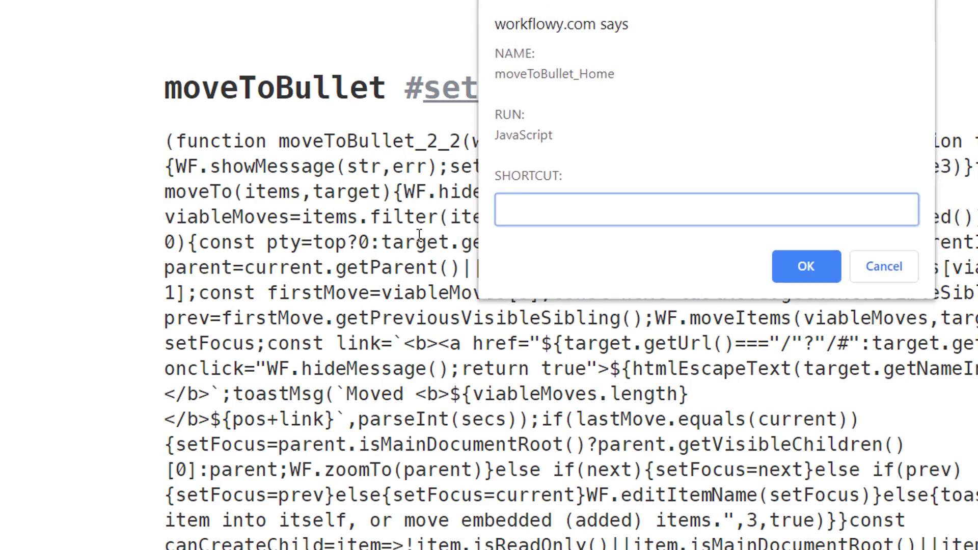
type("hh")
key("Return")
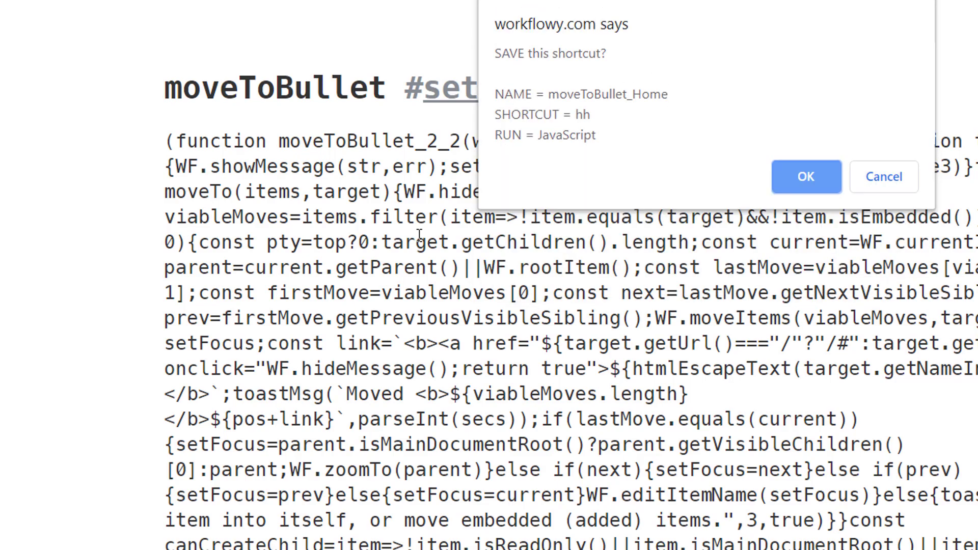
key("Return")
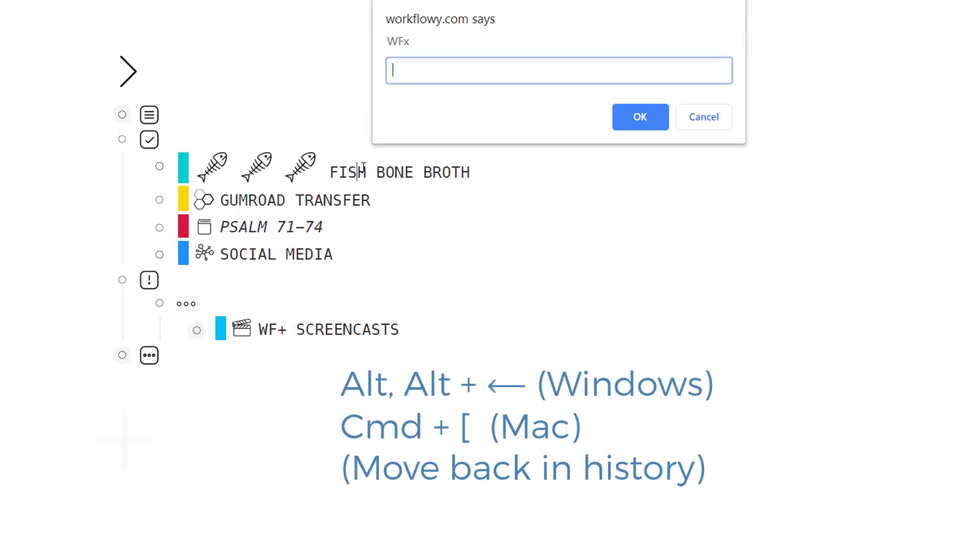
Step: Send FISH BONE BROTH to the bottom of Home using the hh shortcut
type("hh")
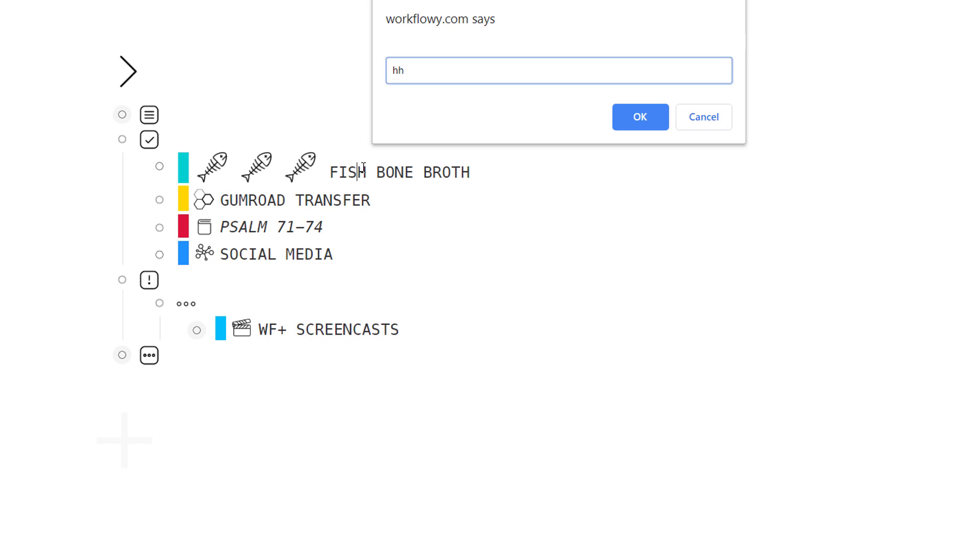
key("Return")
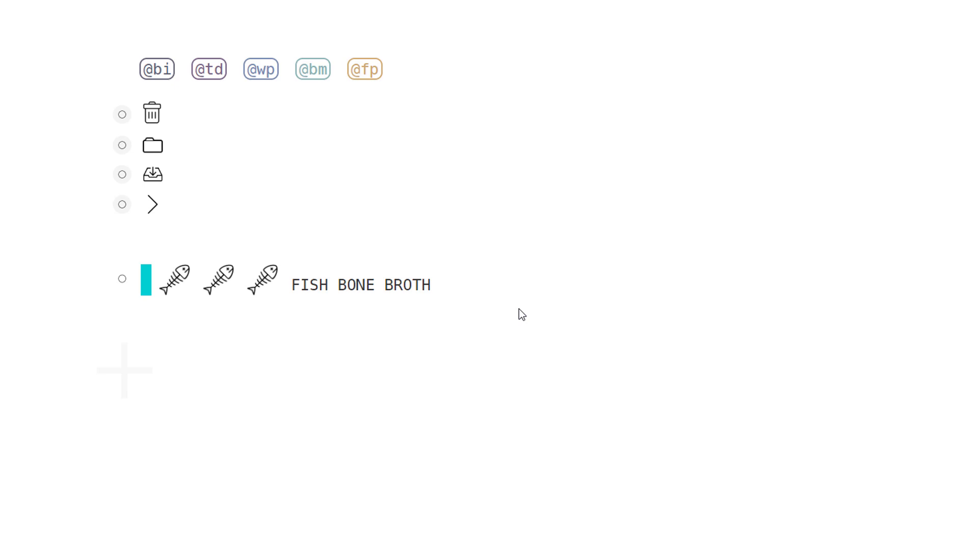
Step: Add a new item at the bottom of Home titled SHORT STORY
left_click(129, 377)
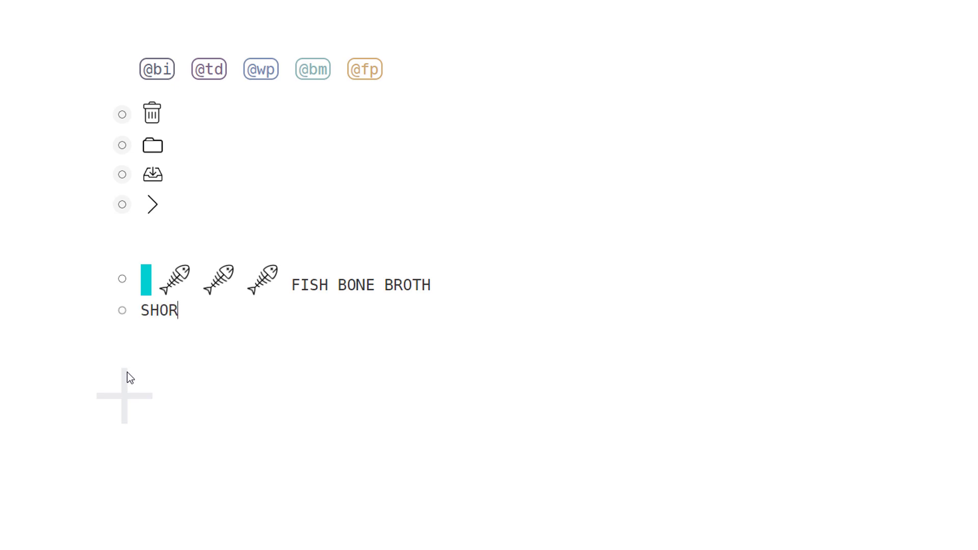
type("ORY")
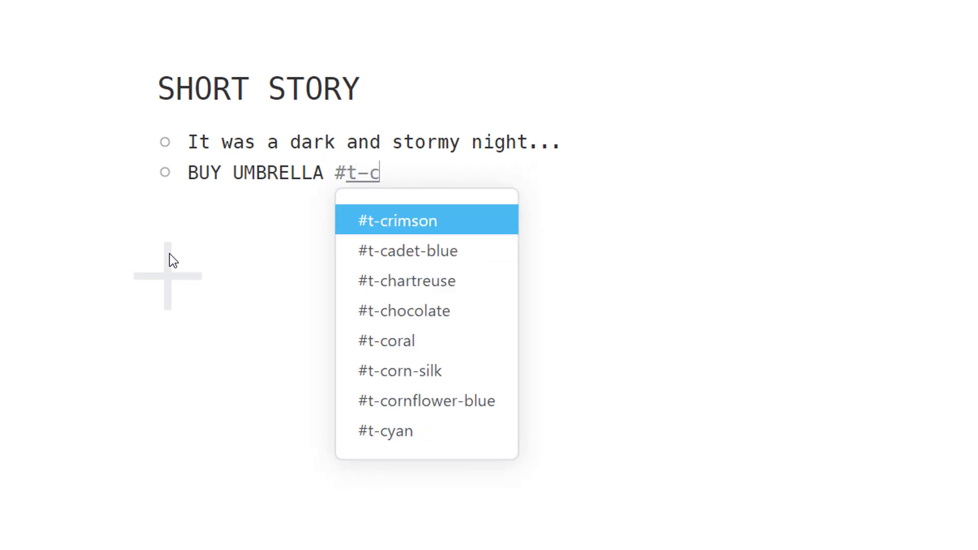
Step: Tag BUY UMBRELLA #t-crimson, prefix it with @g, and move it to the now list
key("Return")
left_click(203, 176)
type("@")
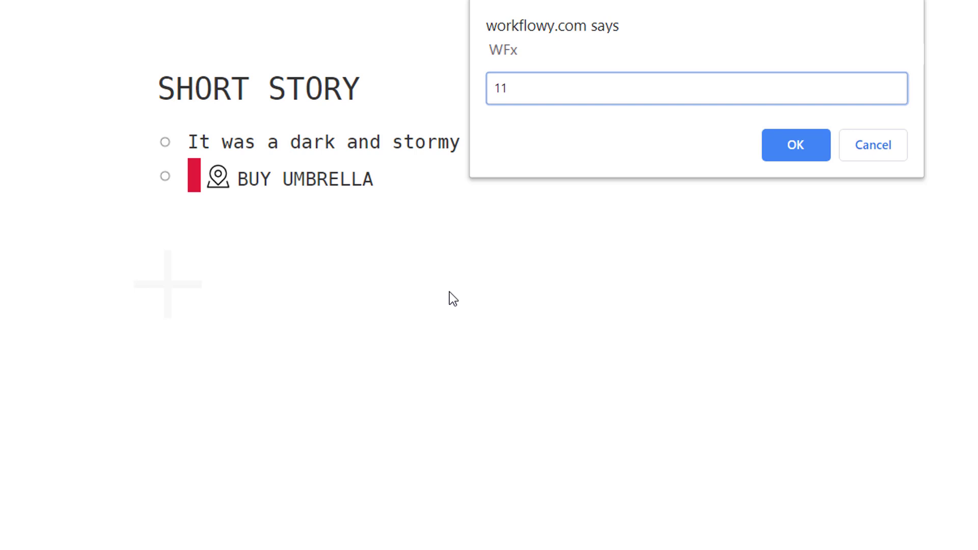
key("Return")
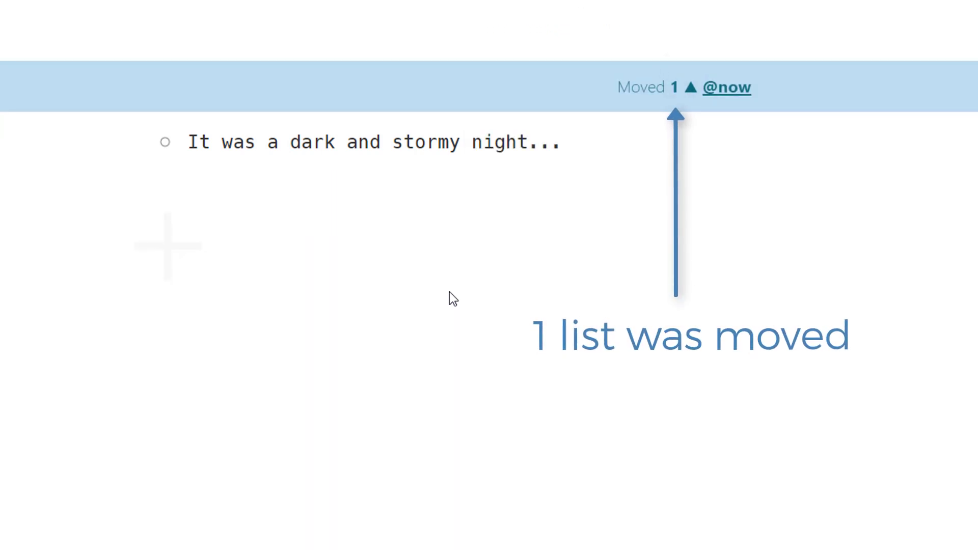